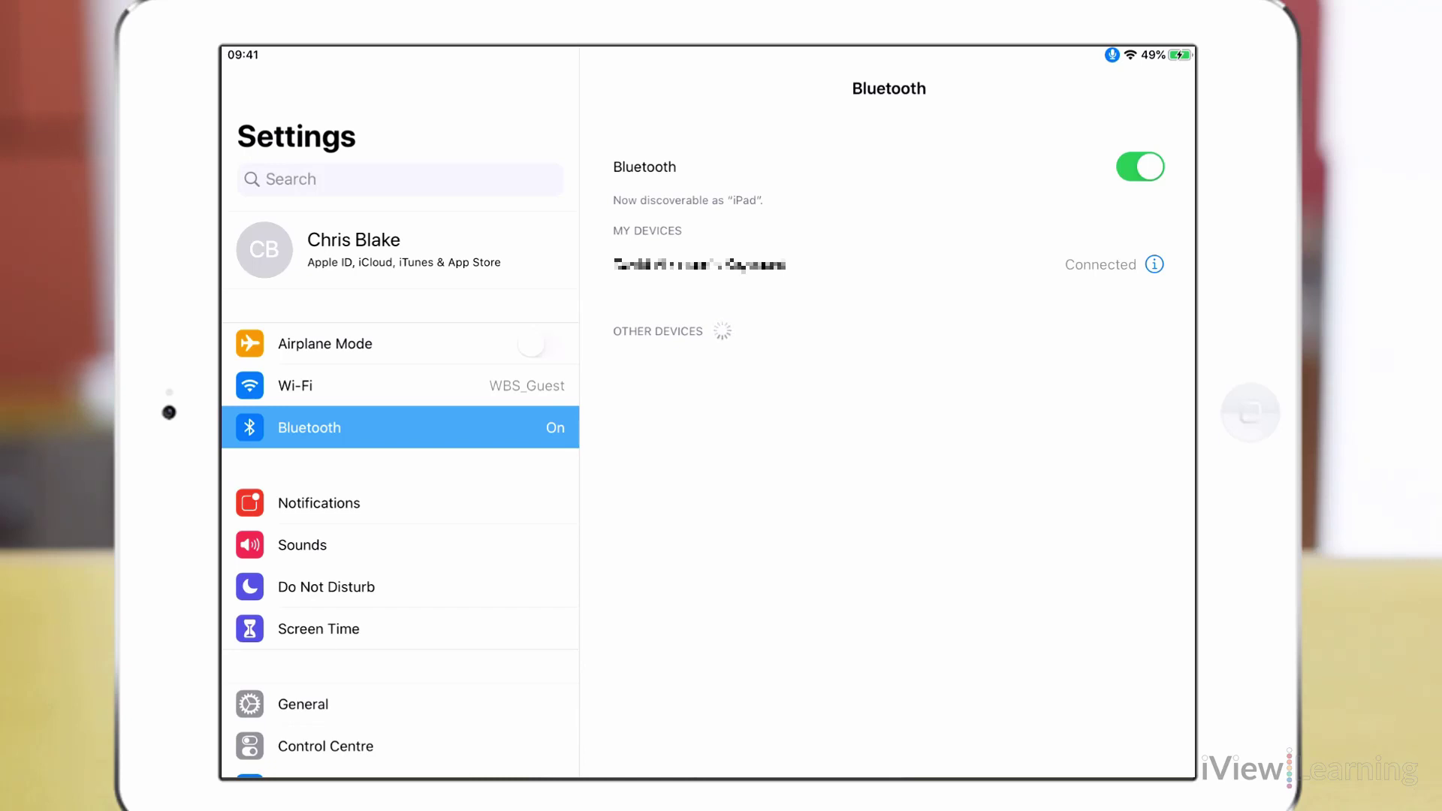
scroll(489, 564, down, 5)
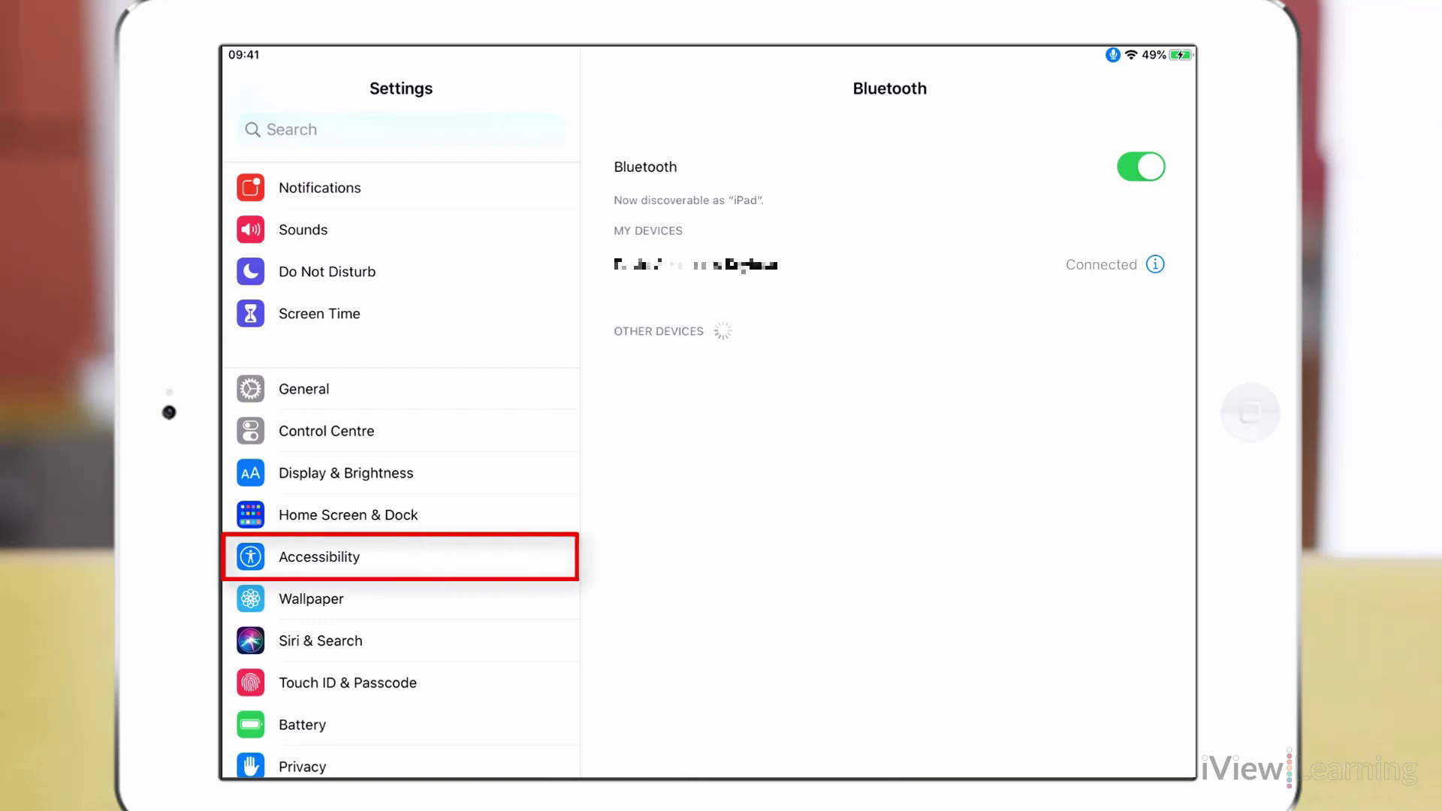
Open Accessibility from the Settings sidebar.
click(389, 557)
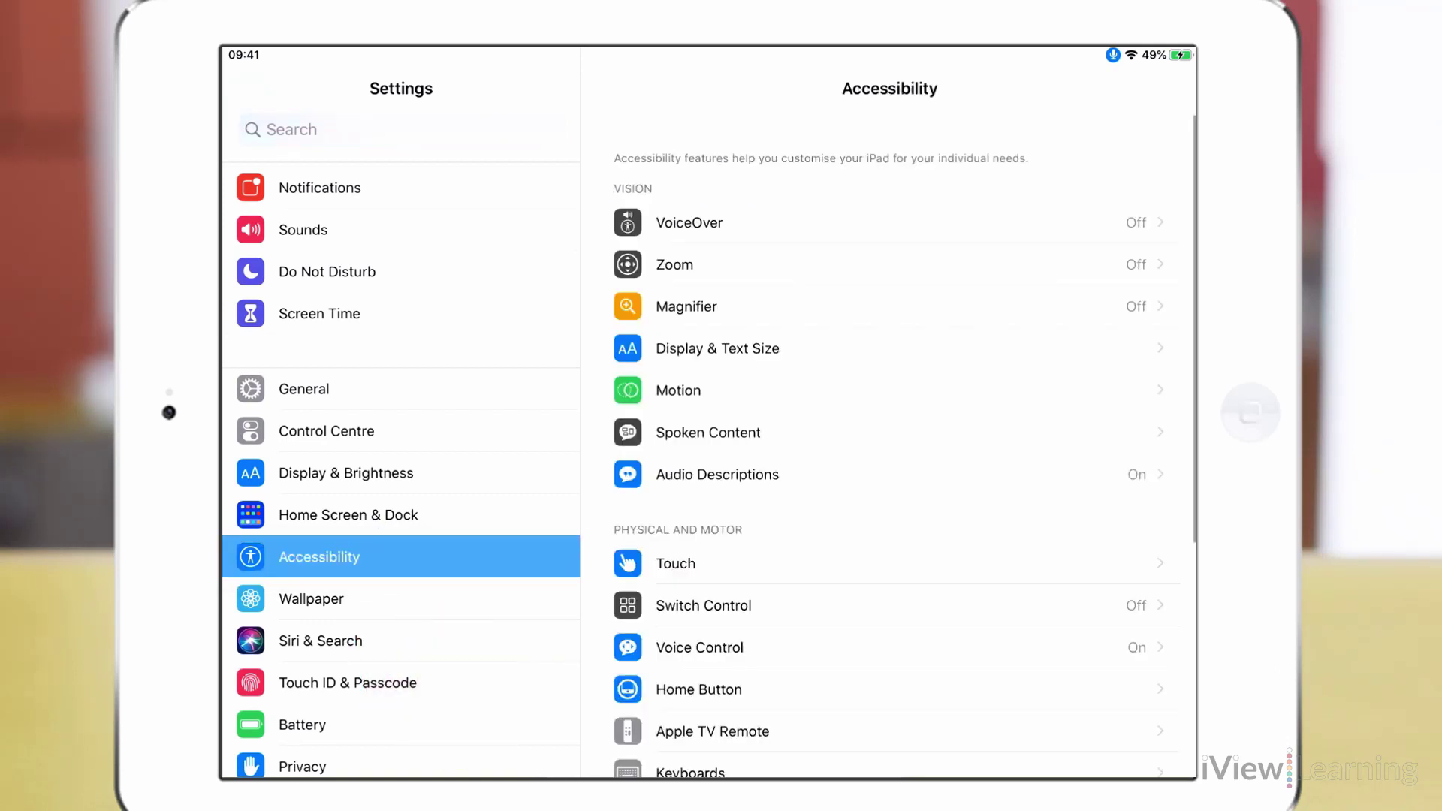
scroll(917, 451, down, 2)
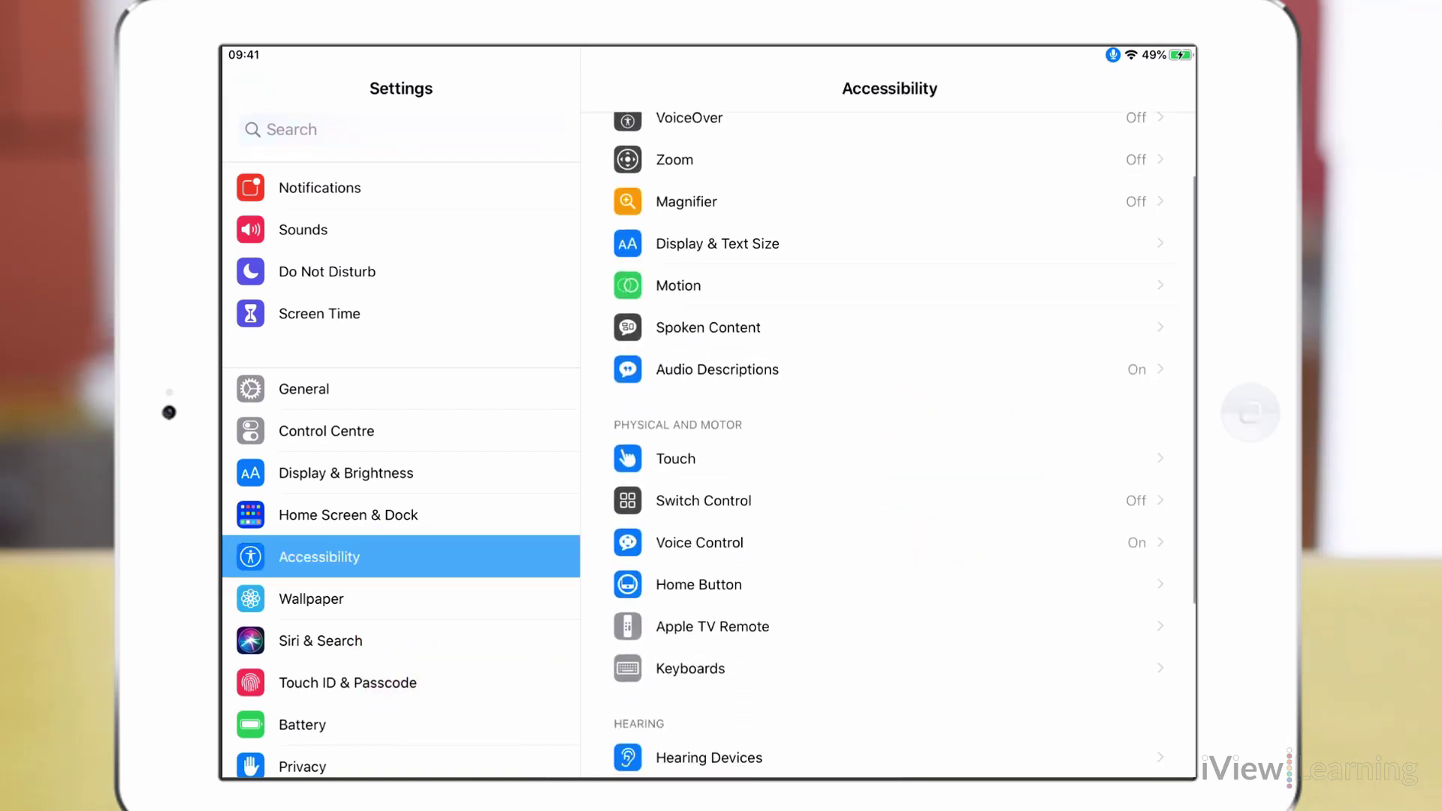
Turn on the Full Keyboard Access switch under Accessibility > Keyboards.
click(822, 667)
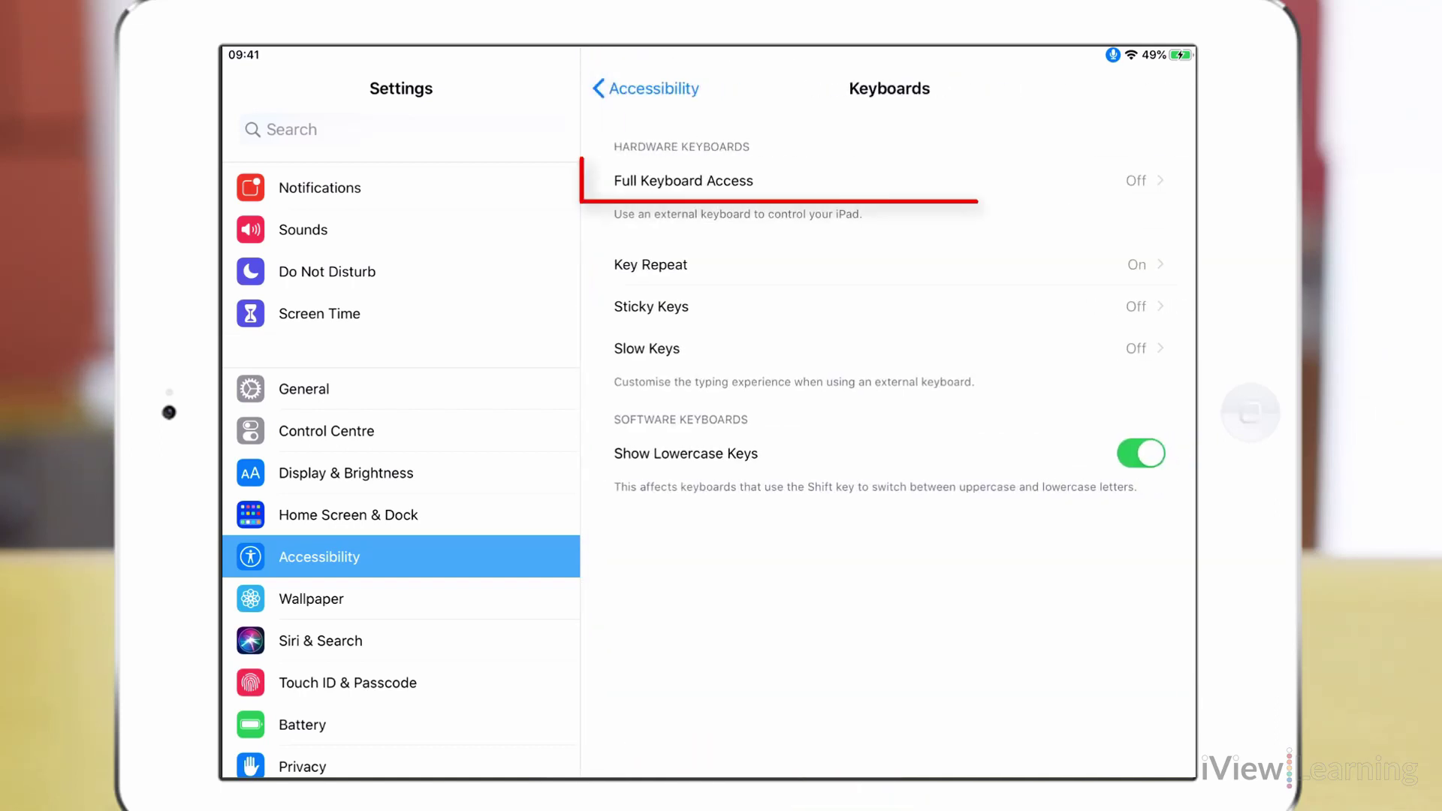
click(799, 179)
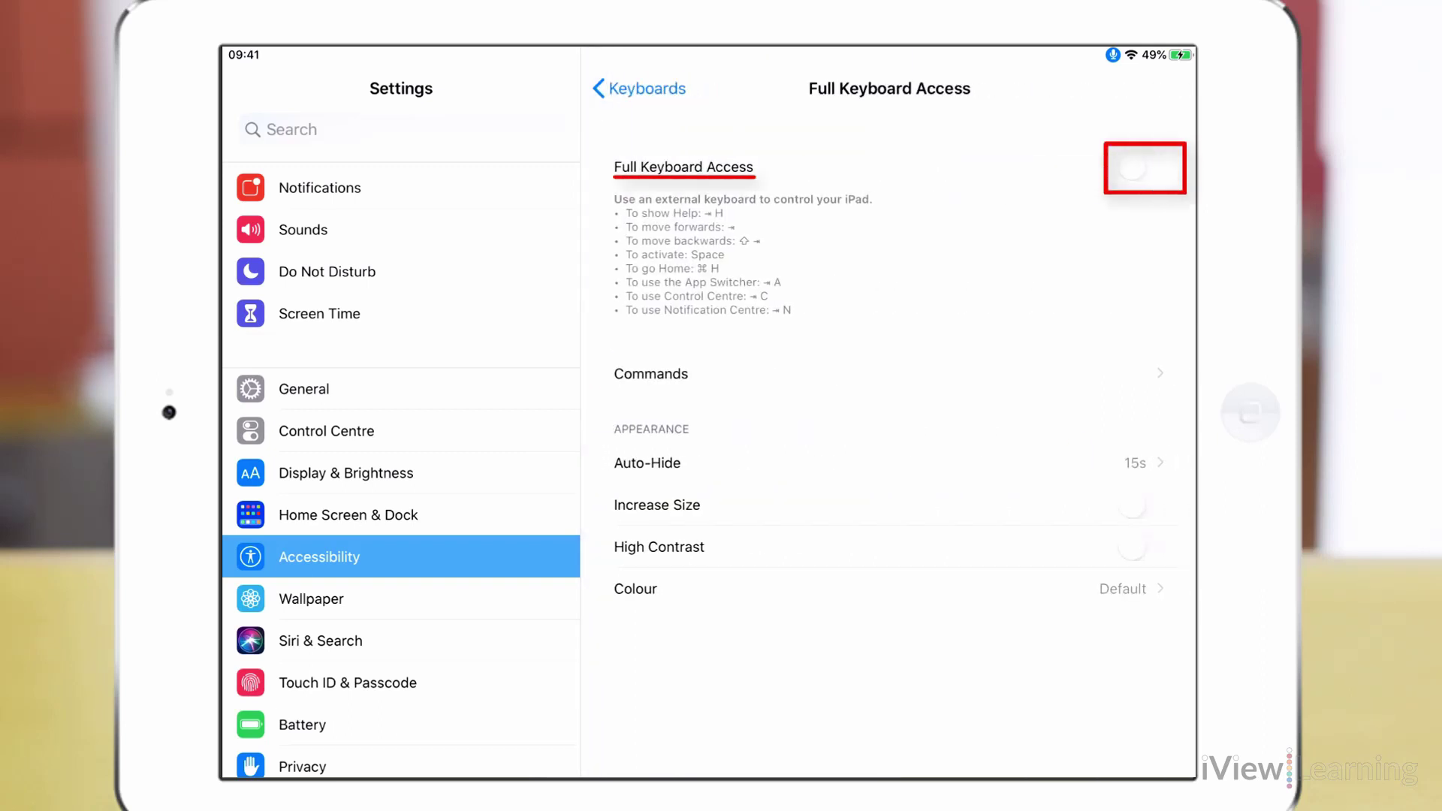
click(1140, 168)
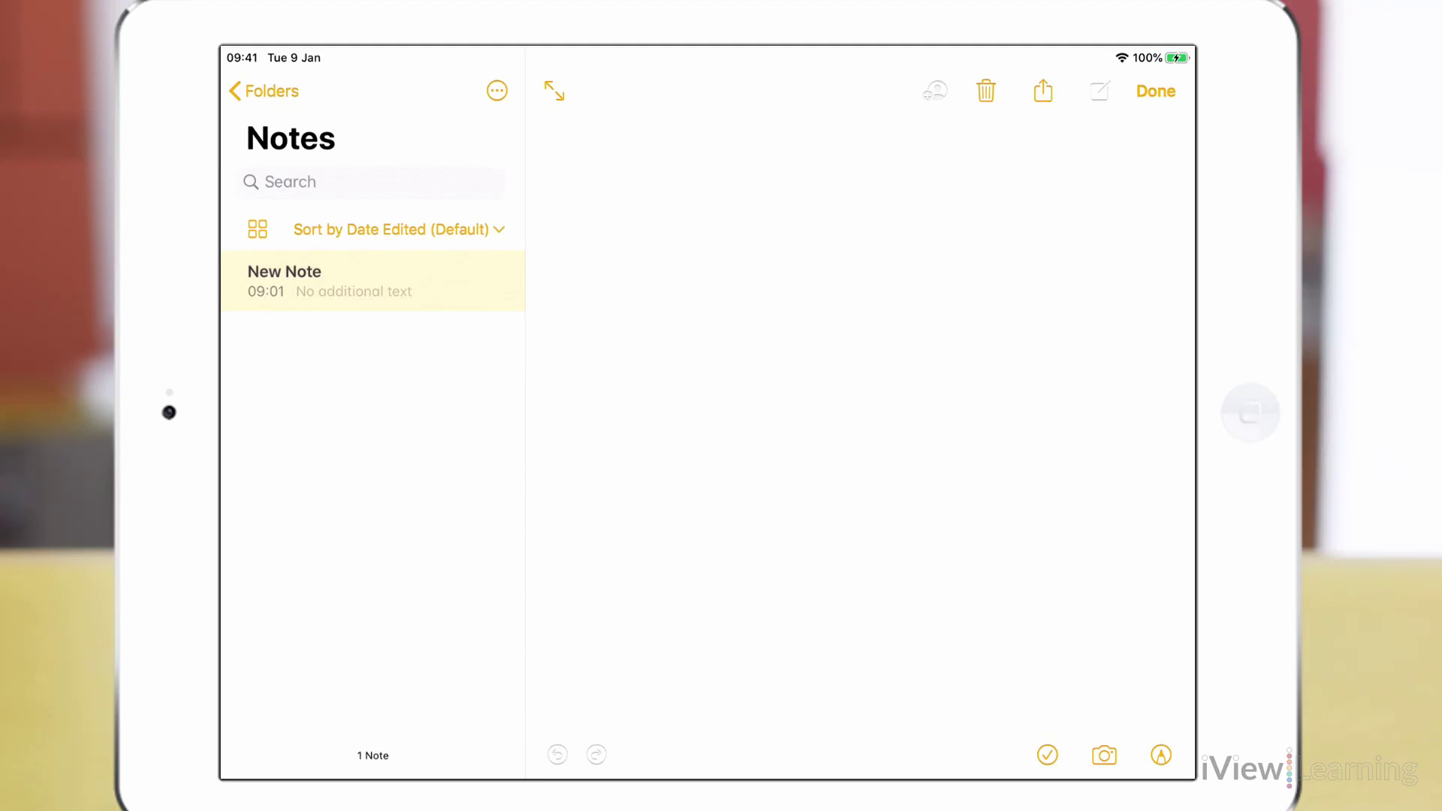
Place the text caret in the body of the blank New Note.
click(644, 158)
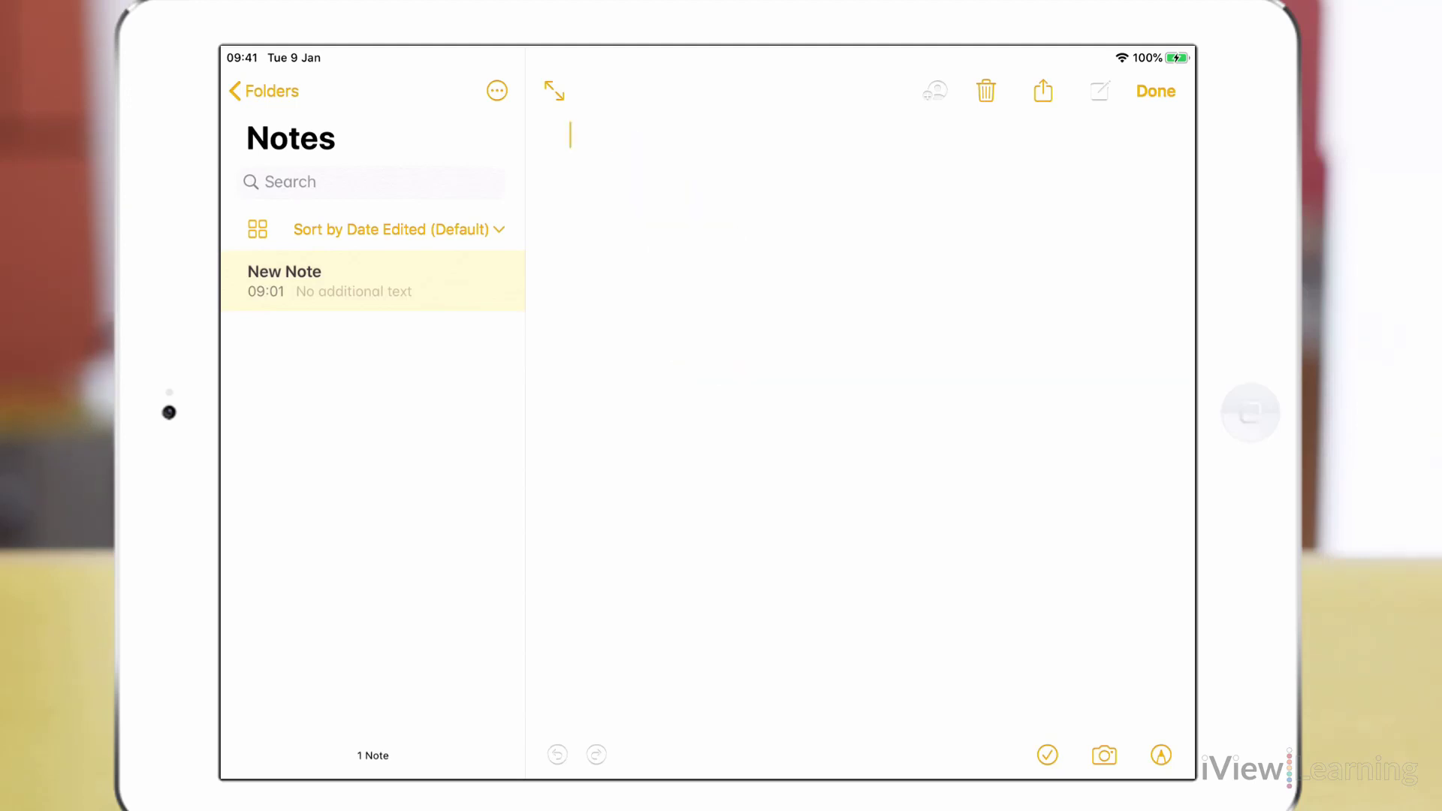